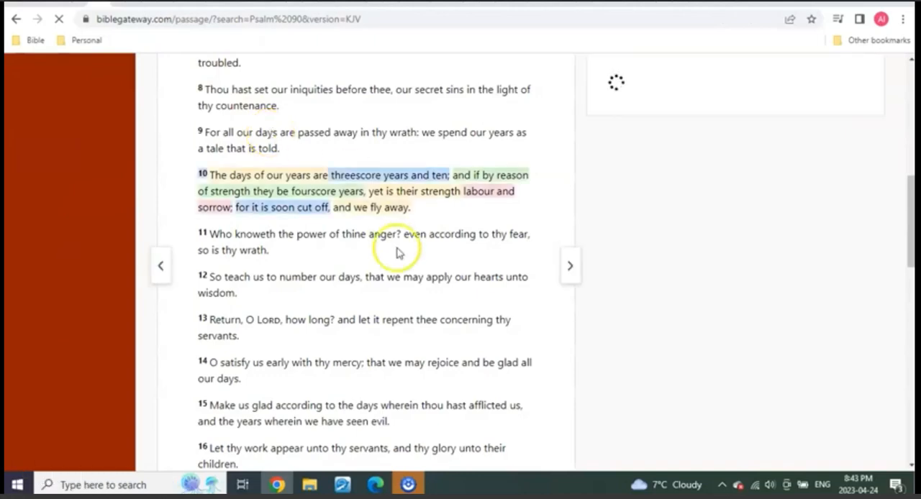
# Step: Bring e-Sword forward and choose Psalms in the Bible Books list
pyautogui.click(344, 484)
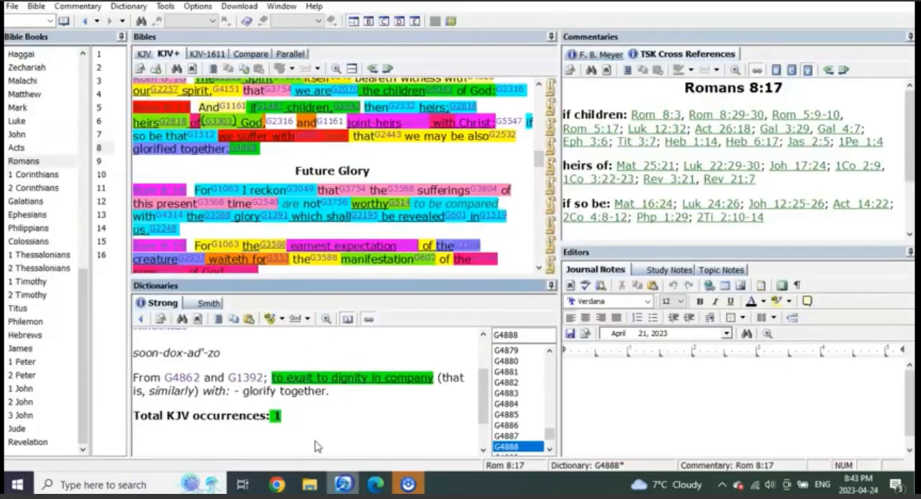
pyautogui.scroll(5, 43, 144)
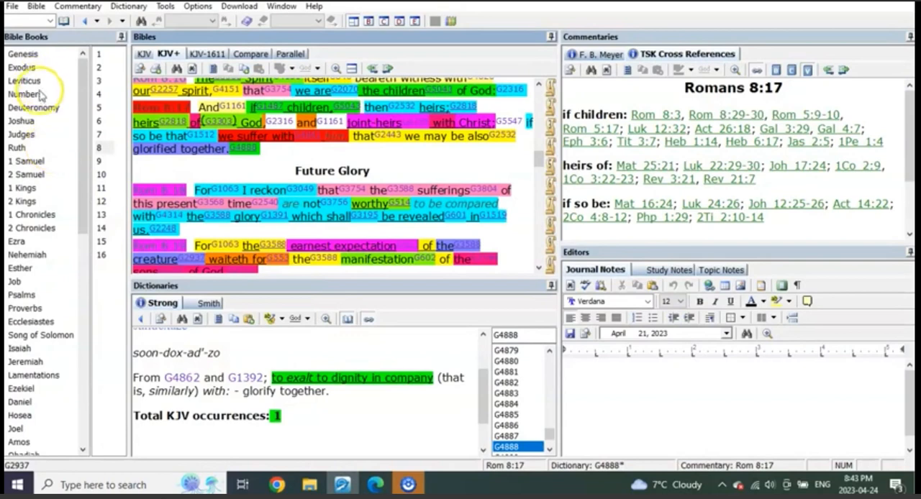
pyautogui.click(22, 295)
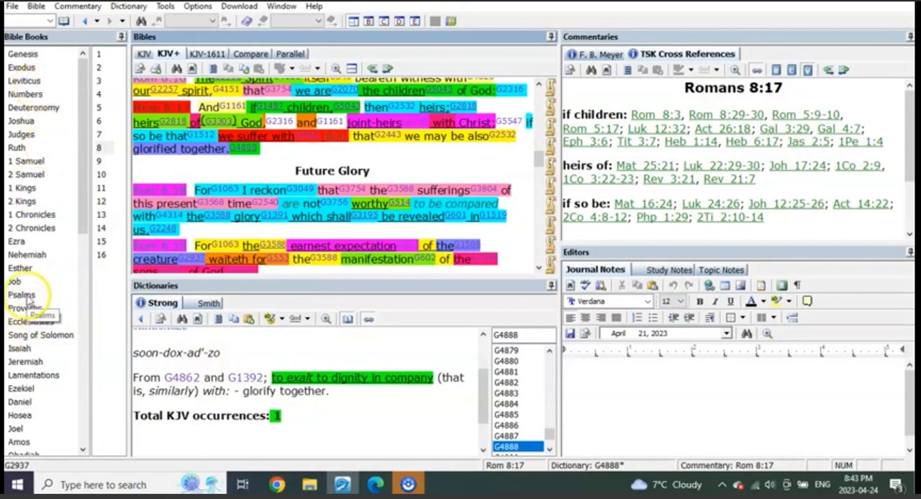
pyautogui.scroll(-5, 108, 216)
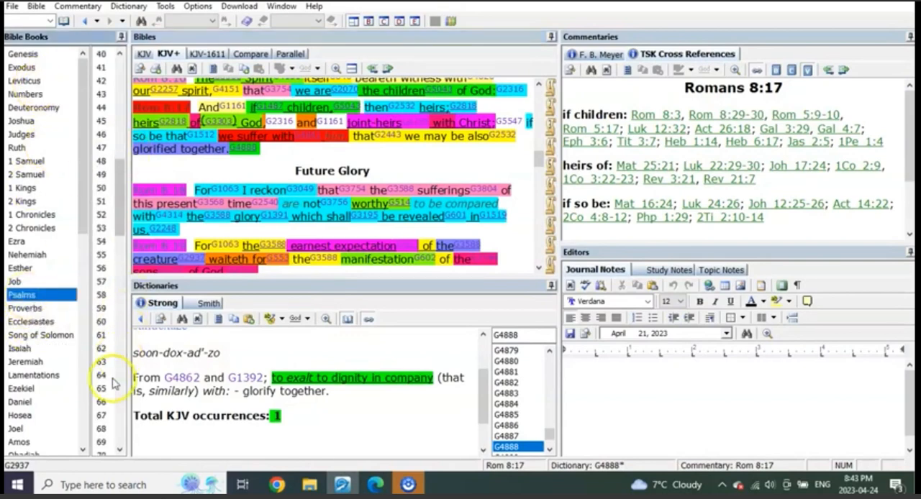
pyautogui.scroll(-5, 108, 360)
pyautogui.scroll(-5, 110, 389)
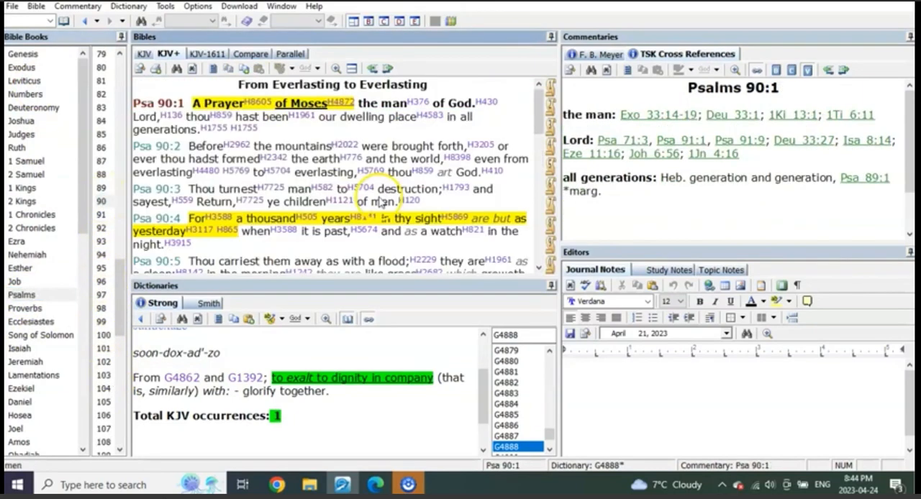
pyautogui.scroll(-3, 511, 194)
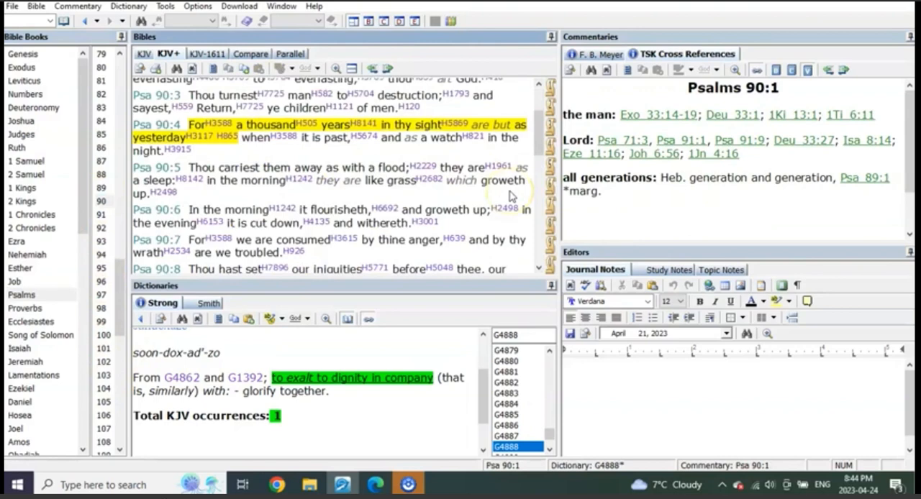
pyautogui.scroll(-3, 514, 191)
pyautogui.scroll(-2, 519, 187)
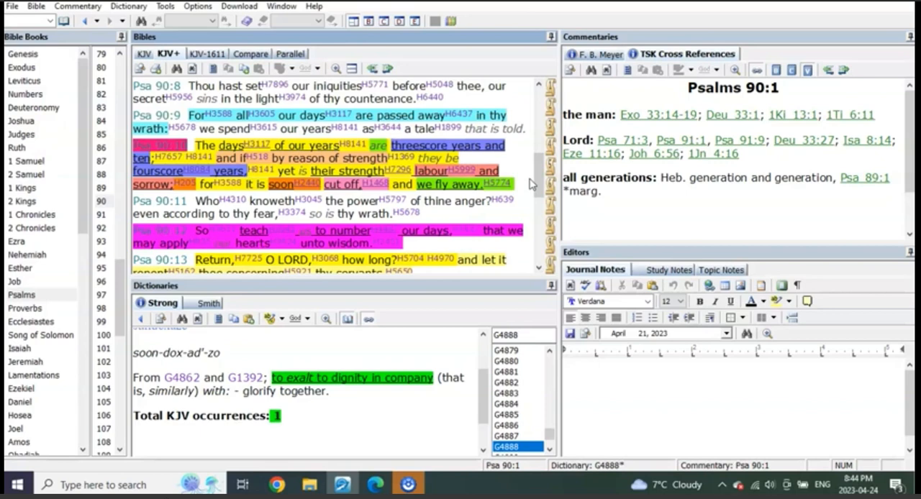
pyautogui.moveTo(198, 148); pyautogui.dragTo(506, 186)
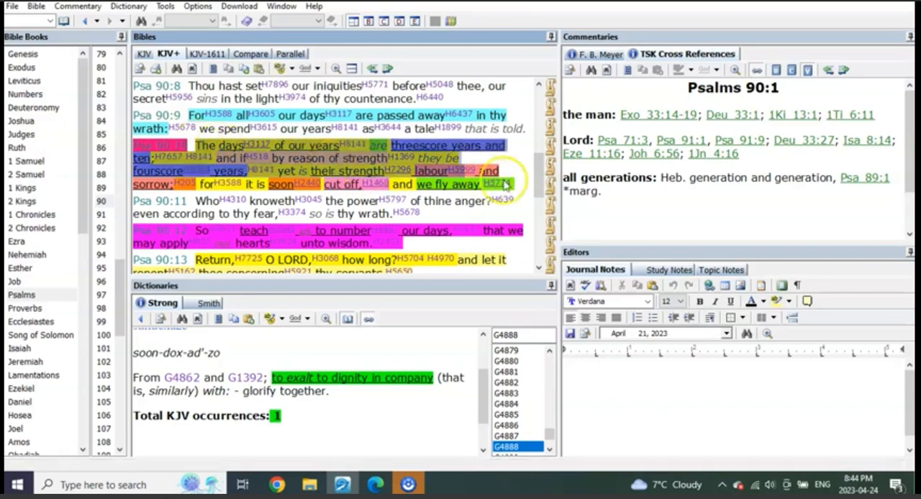
pyautogui.click(527, 185)
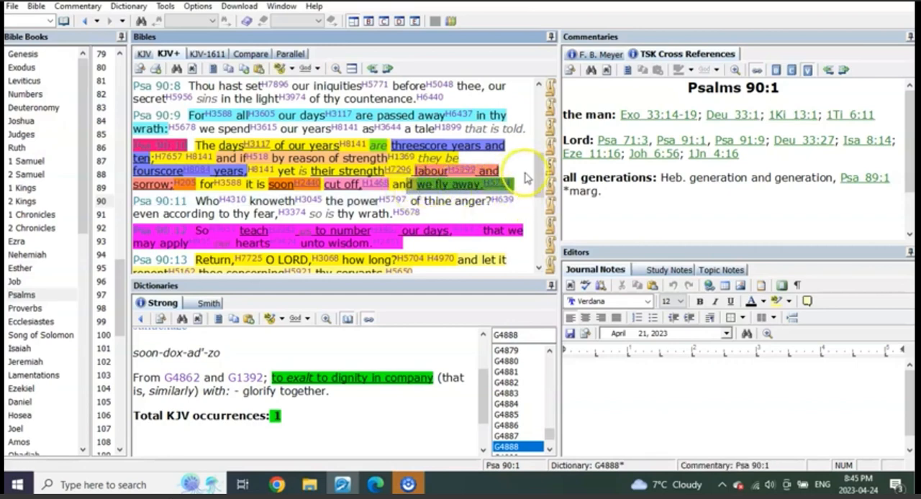
pyautogui.click(524, 175)
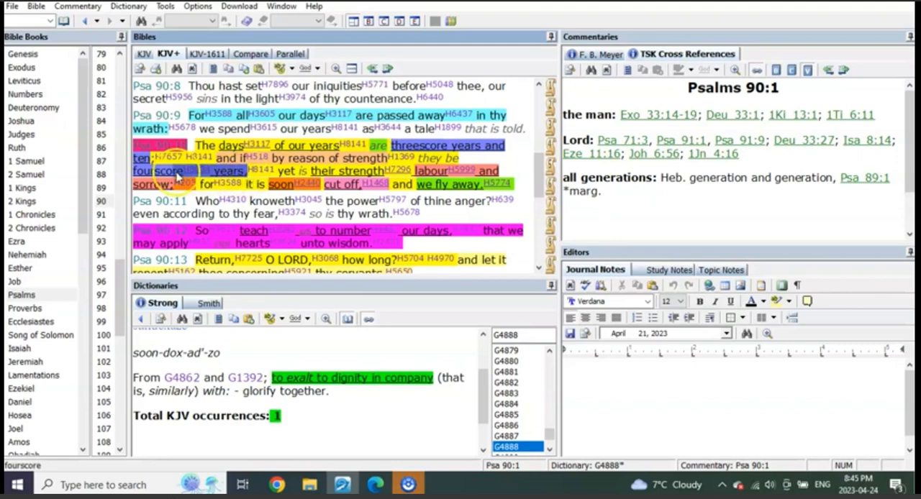
pyautogui.click(508, 173)
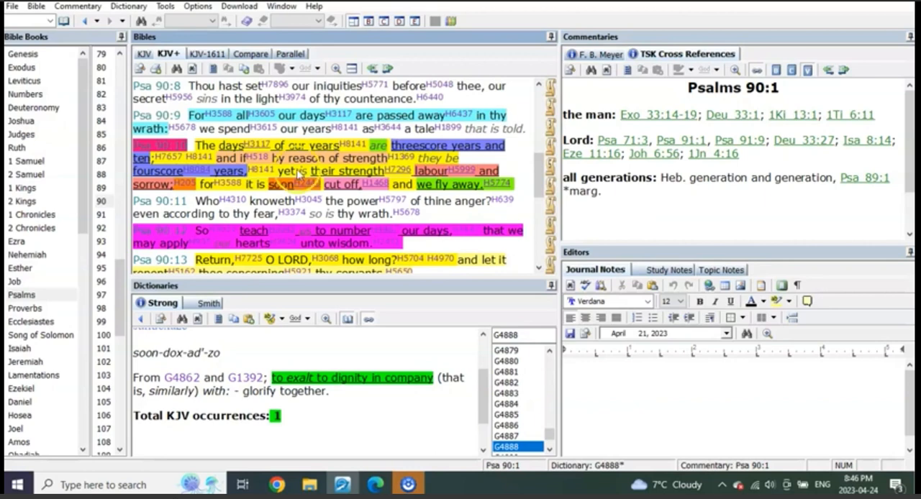
pyautogui.click(280, 178)
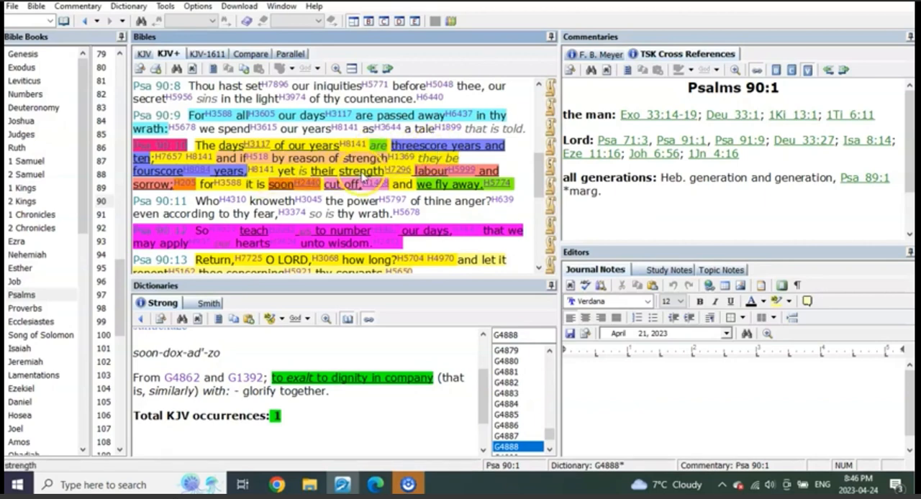
# Step: Look up Strong's H5999 for 'labour' and H205 for 'sorrow' in Psalm 90:10
pyautogui.click(461, 171)
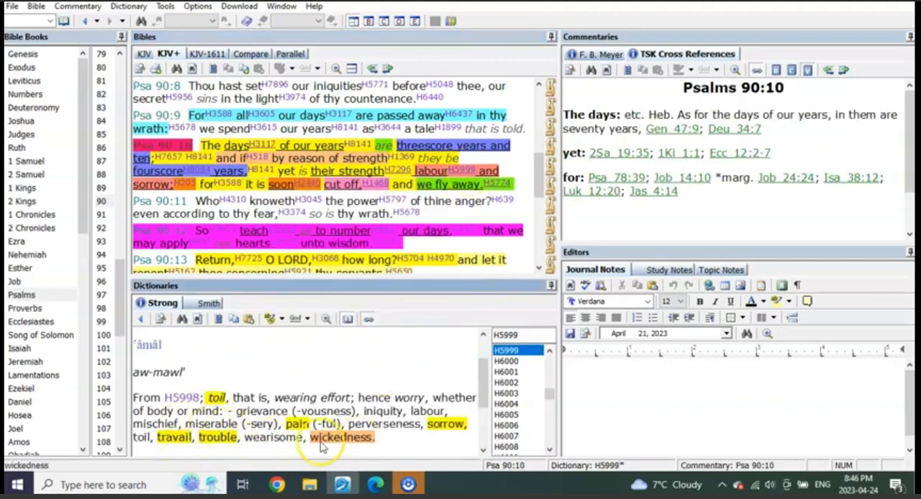
pyautogui.click(392, 248)
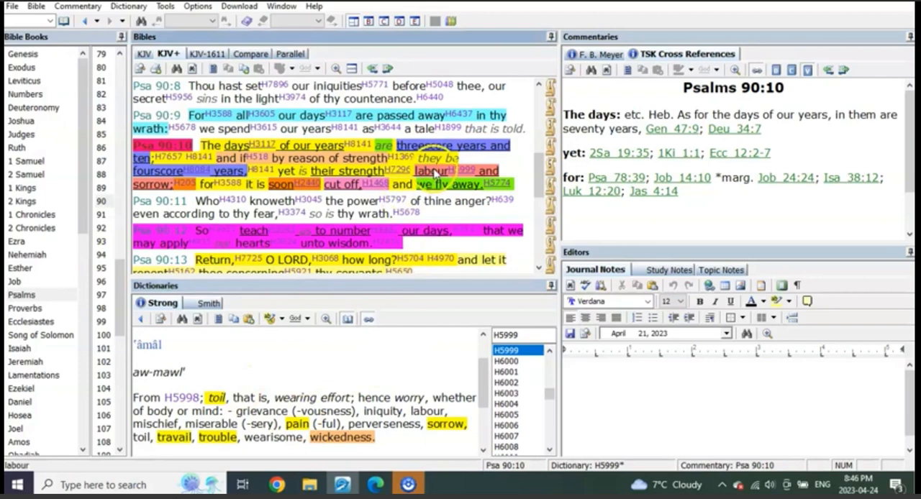
pyautogui.click(186, 184)
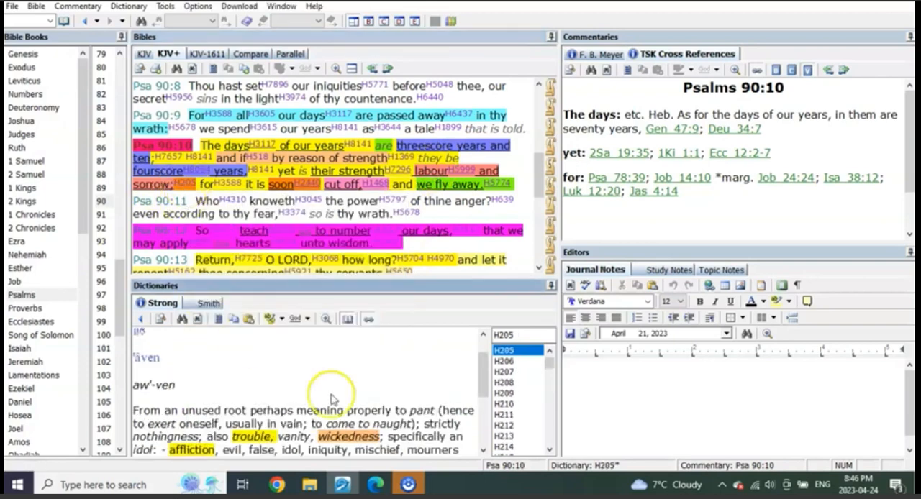
pyautogui.scroll(-2, 374, 414)
pyautogui.scroll(-1, 375, 414)
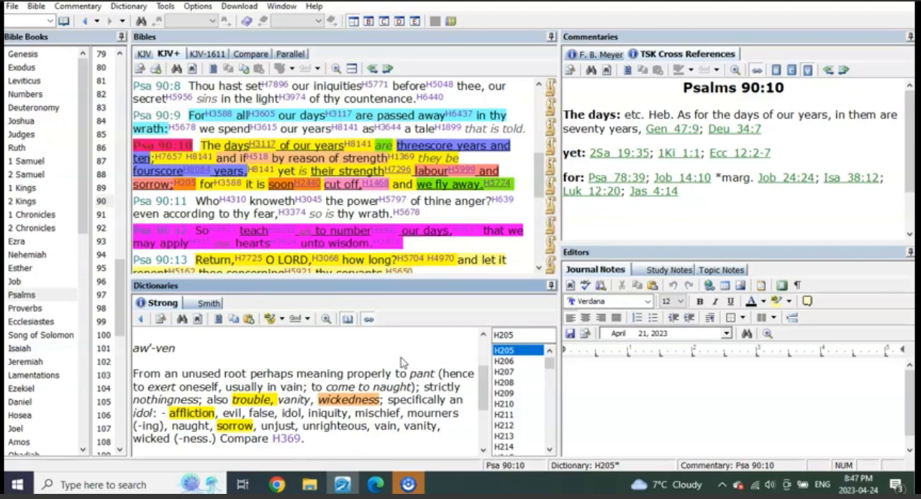
pyautogui.click(216, 176)
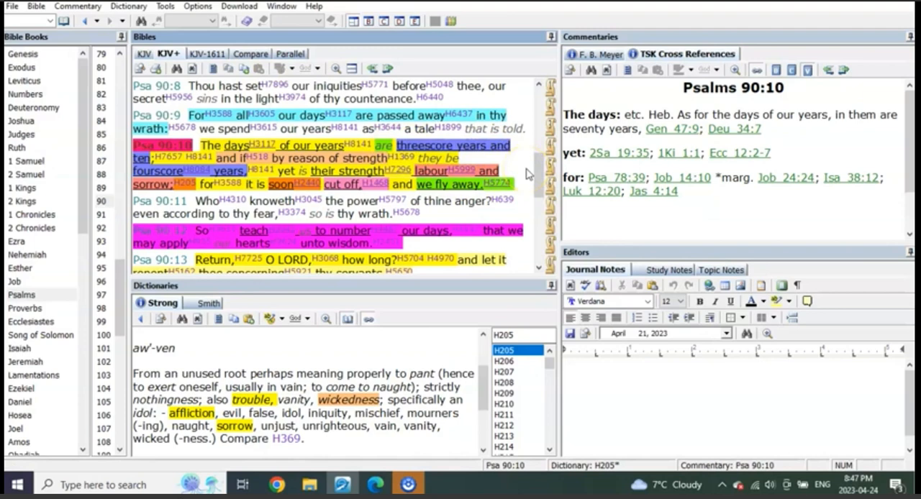
# Step: Switch to Edge and the 'Israel is the time piece' PDF tab
pyautogui.click(376, 485)
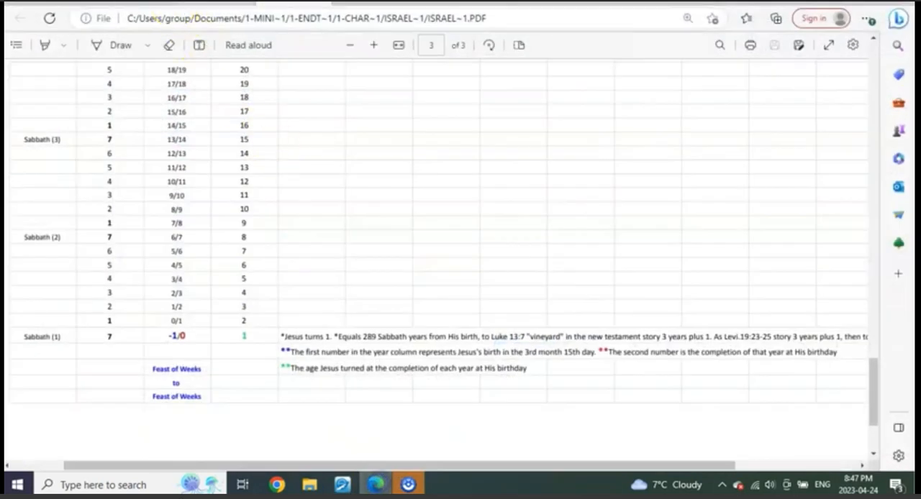
pyautogui.hotkey('ctrl', 'Tab')
pyautogui.scroll(-1, 369, 253)
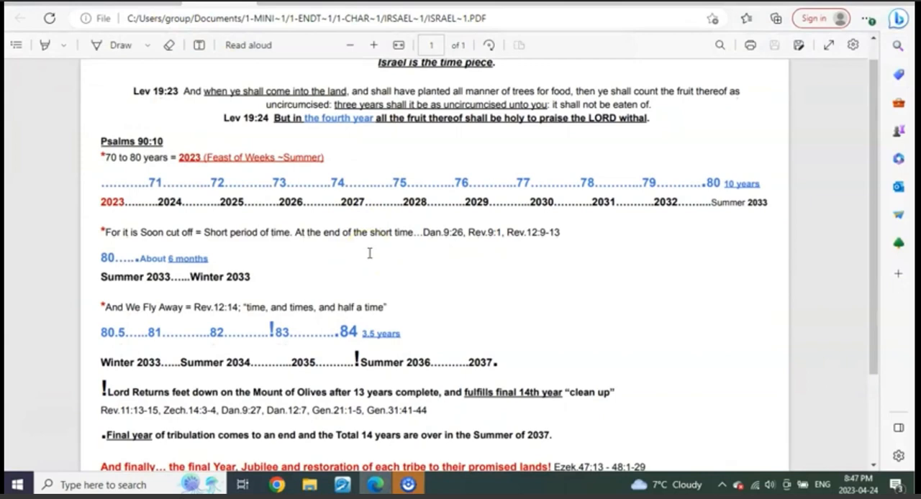
pyautogui.scroll(1, 370, 254)
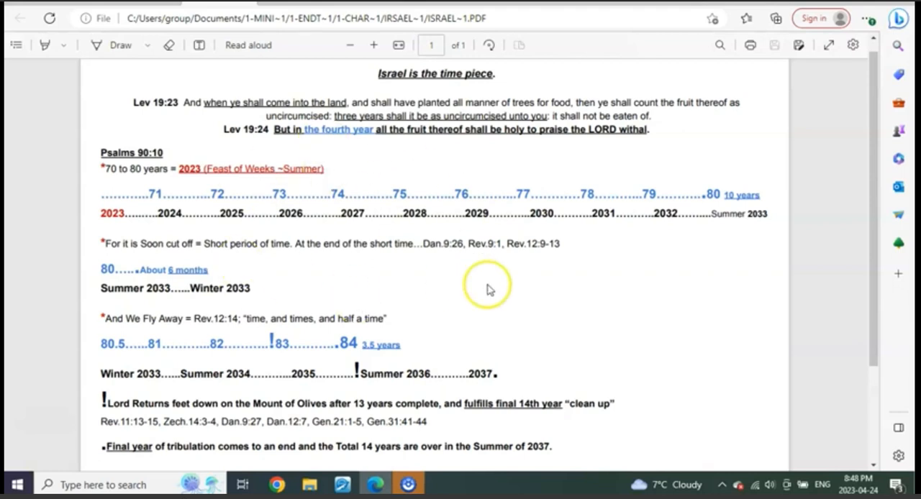
pyautogui.scroll(-1, 490, 290)
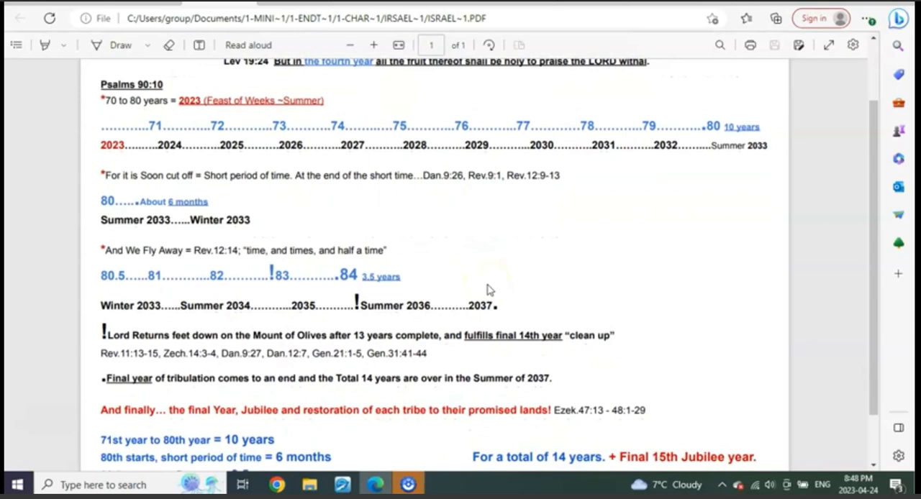
pyautogui.click(97, 127)
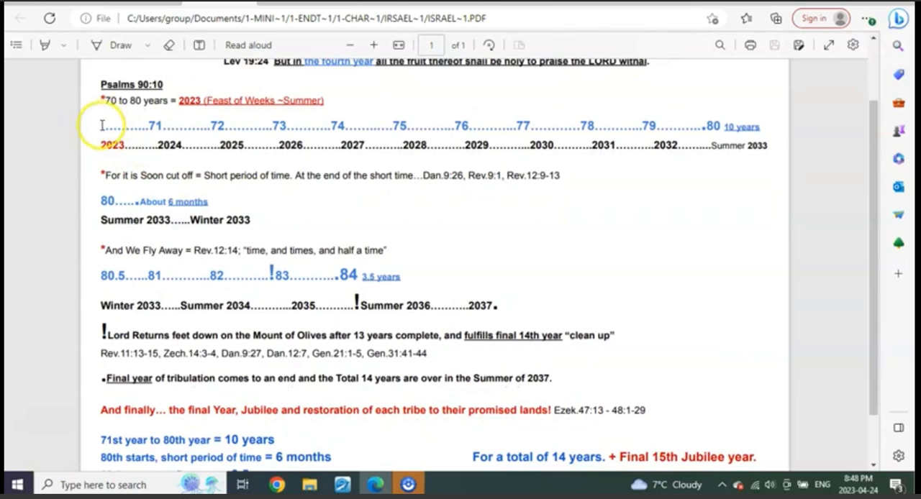
pyautogui.click(102, 126)
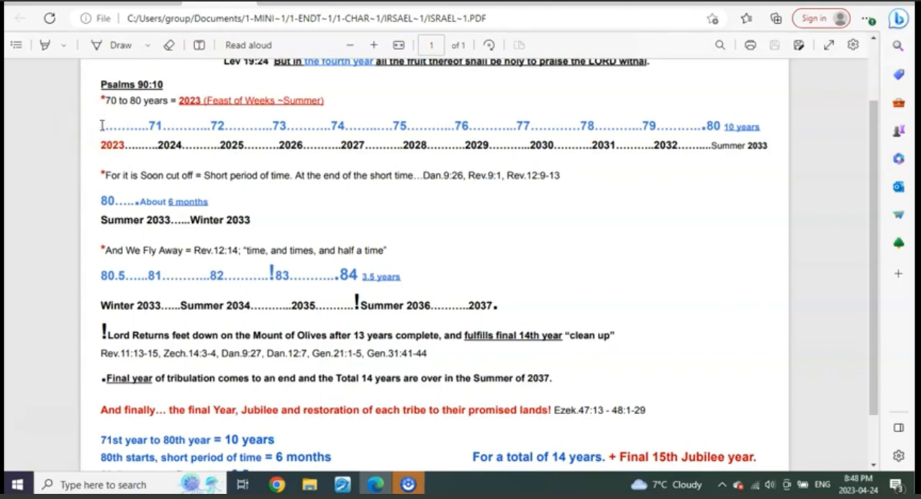
pyautogui.doubleClick(102, 125)
pyautogui.moveTo(105, 127); pyautogui.dragTo(141, 126)
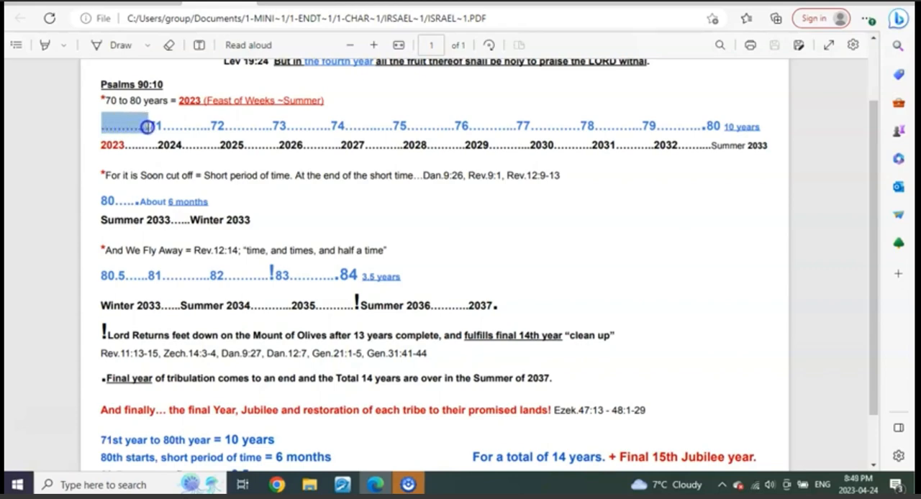
pyautogui.moveTo(140, 126); pyautogui.dragTo(148, 127)
pyautogui.click(148, 126)
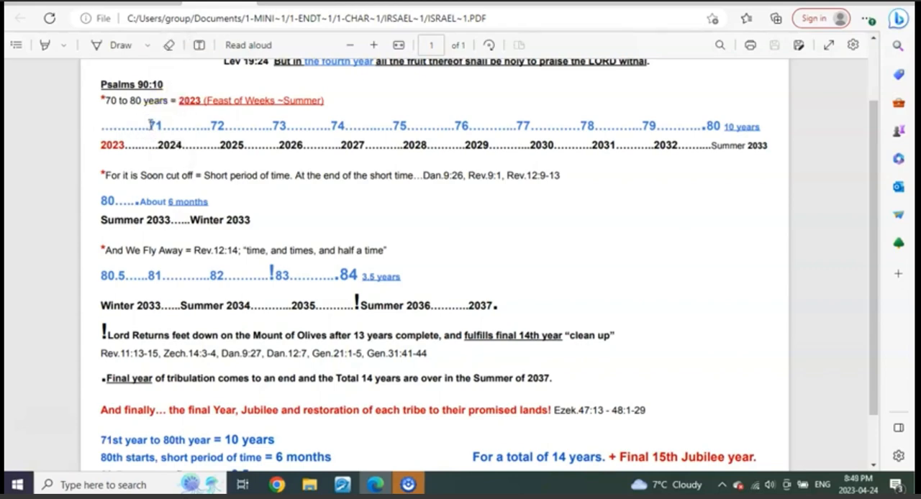
pyautogui.moveTo(159, 127); pyautogui.dragTo(148, 127)
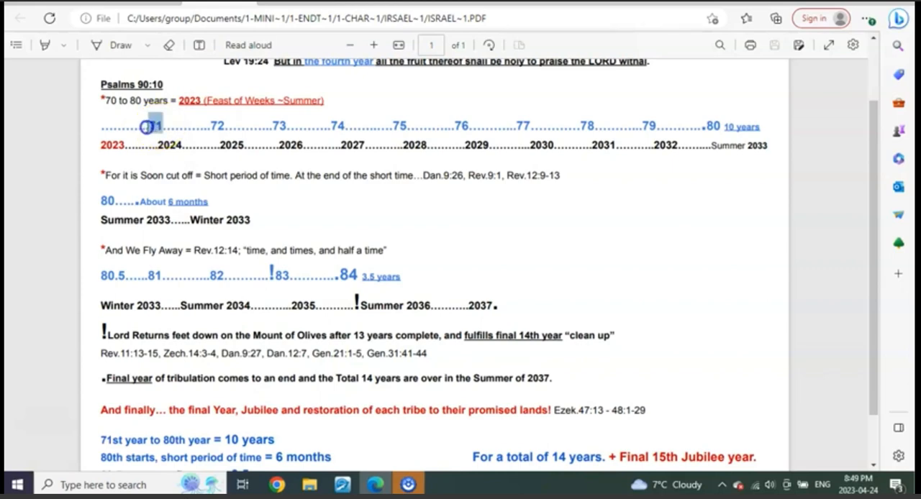
pyautogui.click(87, 128)
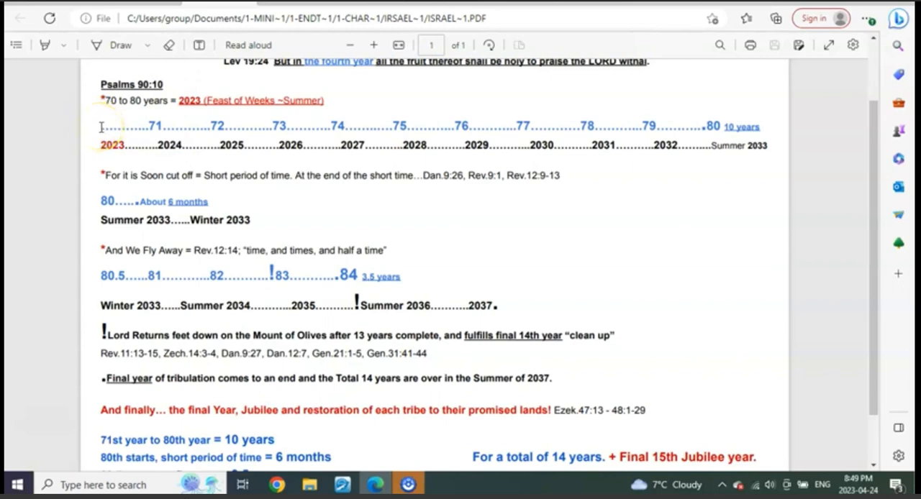
pyautogui.moveTo(101, 127); pyautogui.dragTo(151, 127)
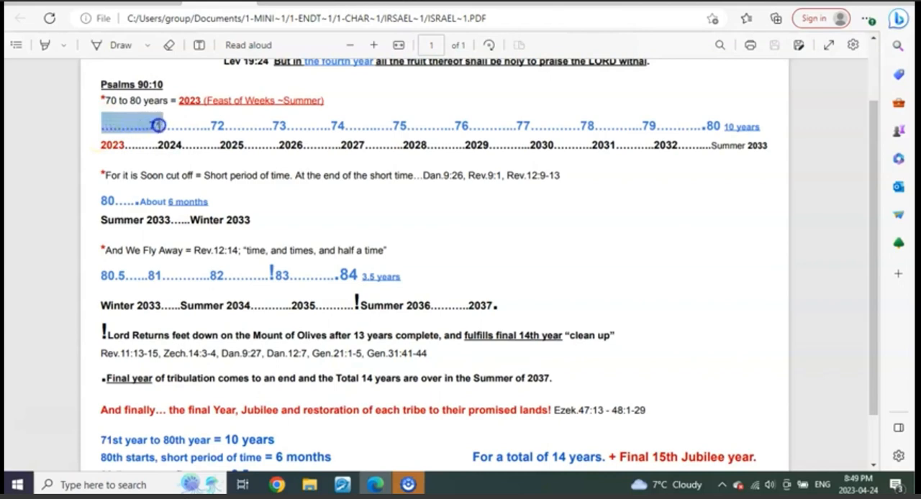
pyautogui.moveTo(151, 127); pyautogui.dragTo(160, 127)
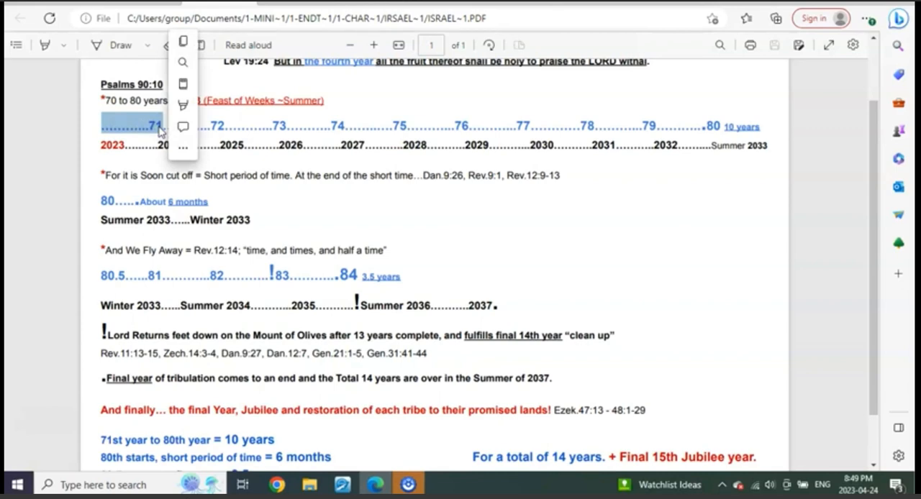
pyautogui.click(143, 146)
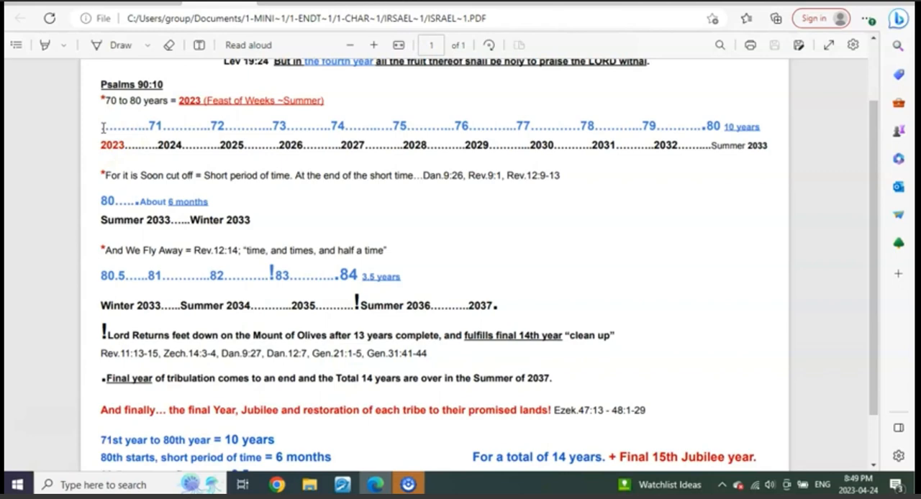
pyautogui.click(103, 128)
pyautogui.moveTo(103, 128); pyautogui.dragTo(158, 128)
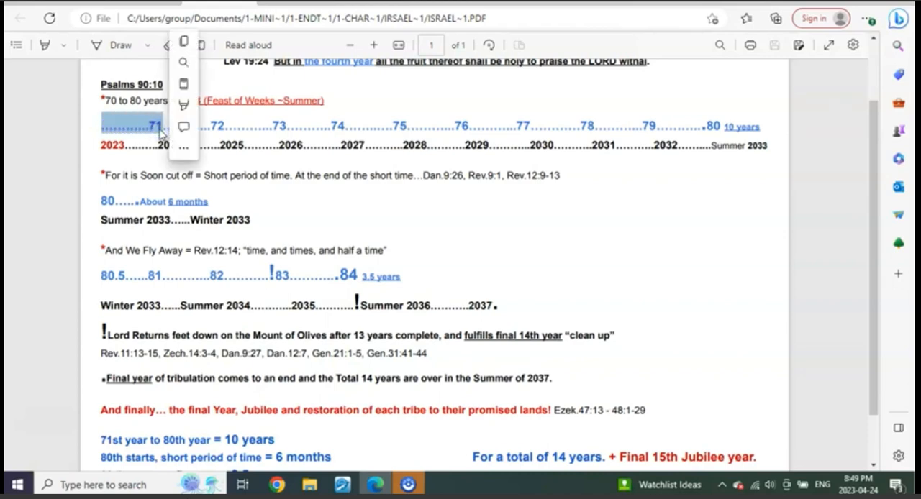
pyautogui.click(317, 193)
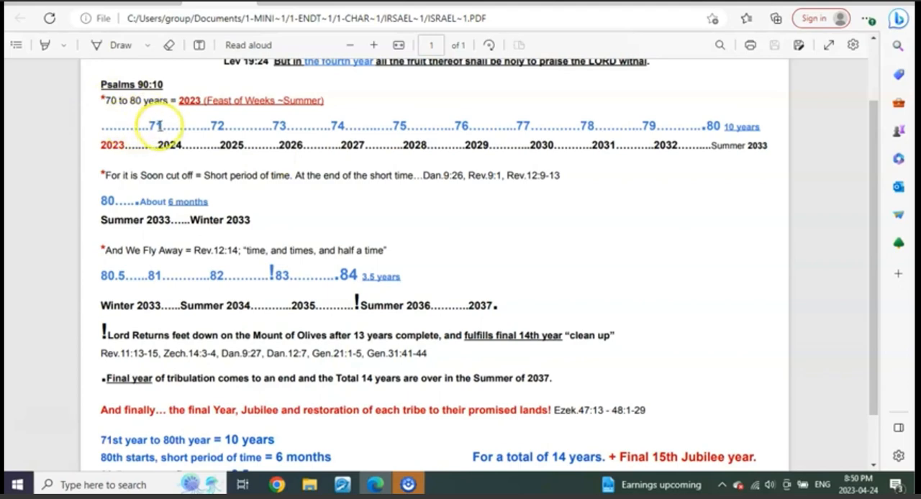
pyautogui.moveTo(162, 126); pyautogui.dragTo(100, 126)
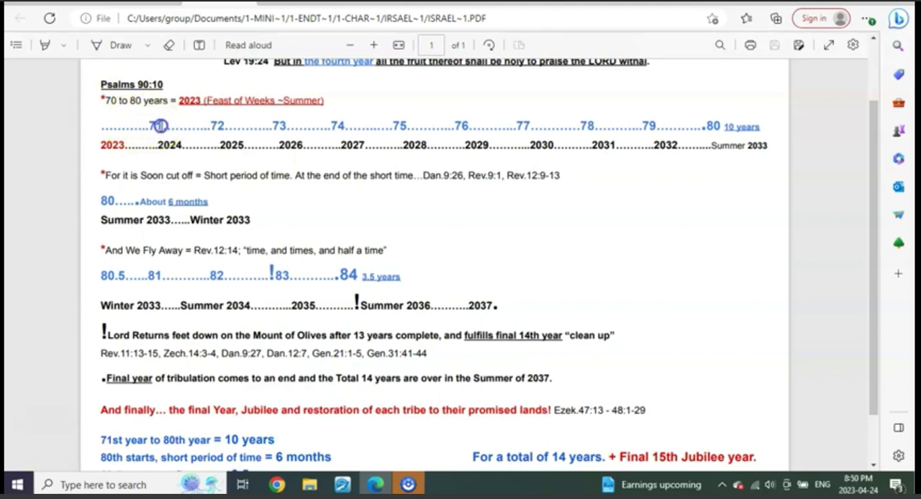
pyautogui.rightClick(100, 126)
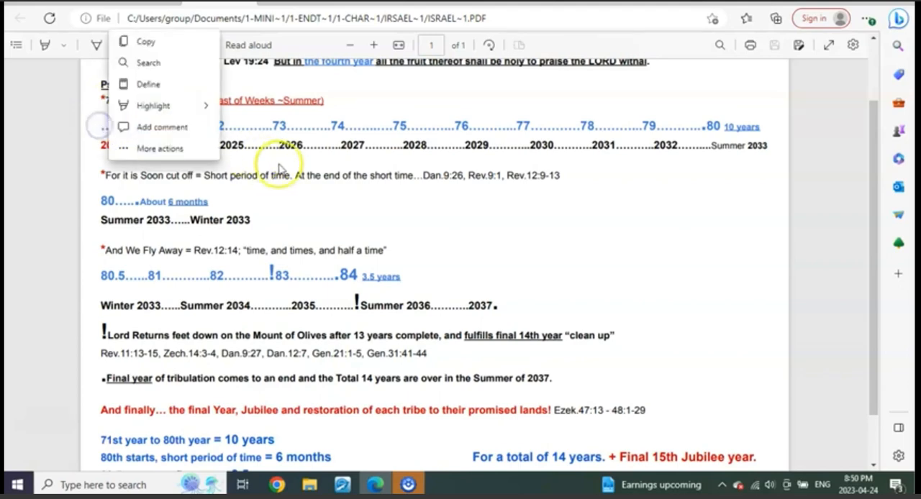
pyautogui.click(144, 43)
pyautogui.click(284, 165)
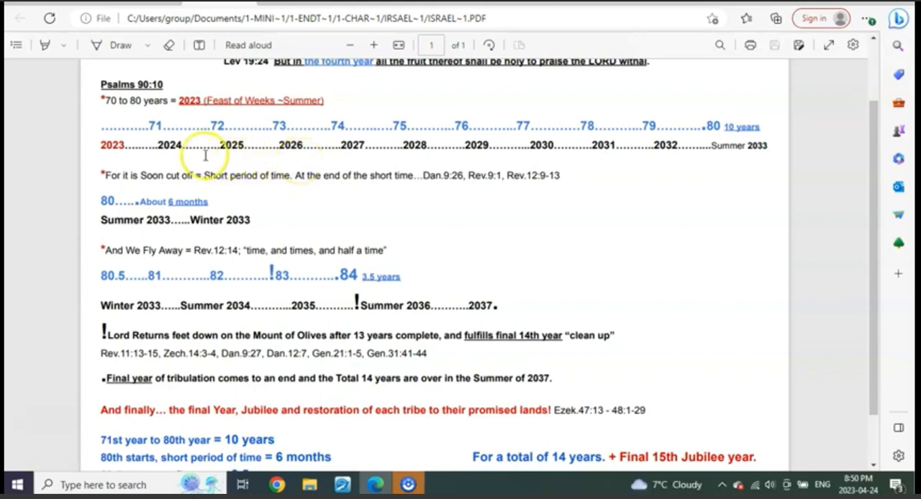
pyautogui.click(101, 127)
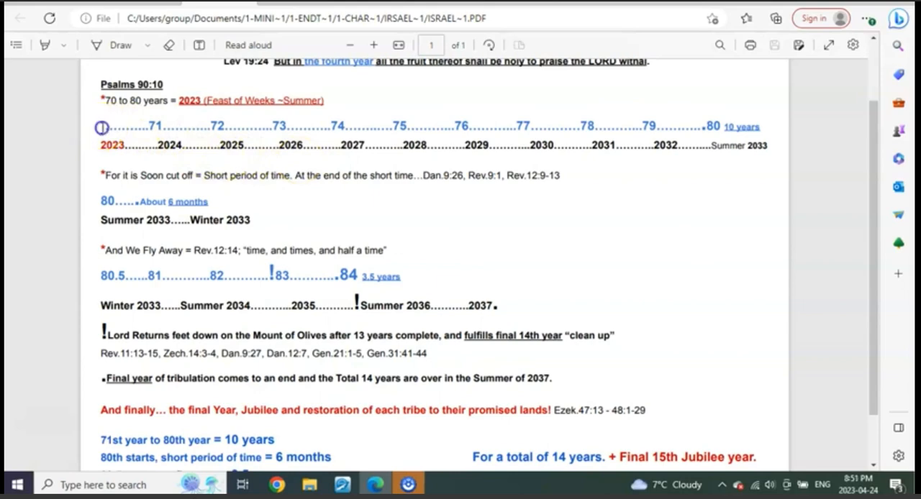
pyautogui.moveTo(102, 127); pyautogui.dragTo(161, 126)
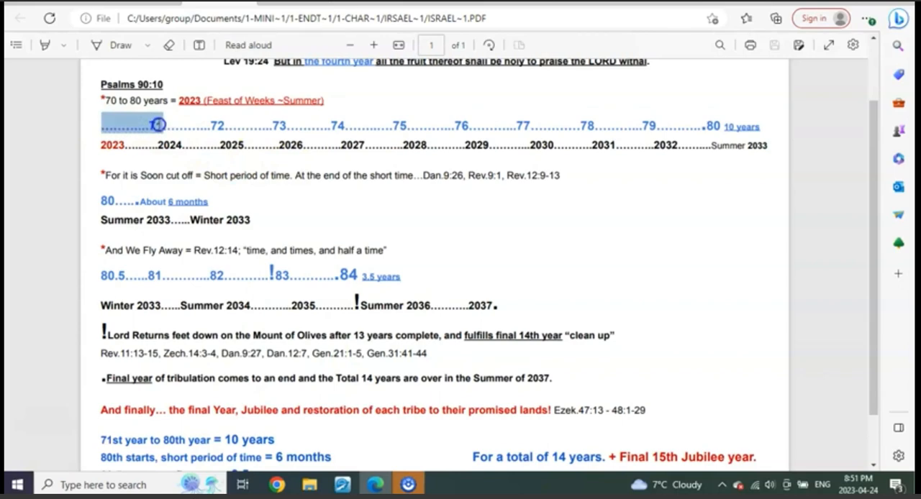
pyautogui.moveTo(157, 125); pyautogui.dragTo(722, 126)
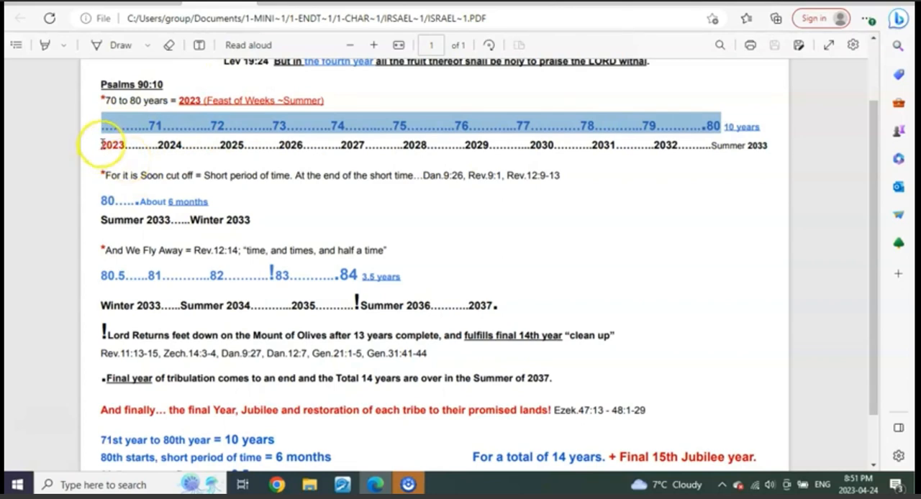
pyautogui.moveTo(101, 145); pyautogui.dragTo(783, 155)
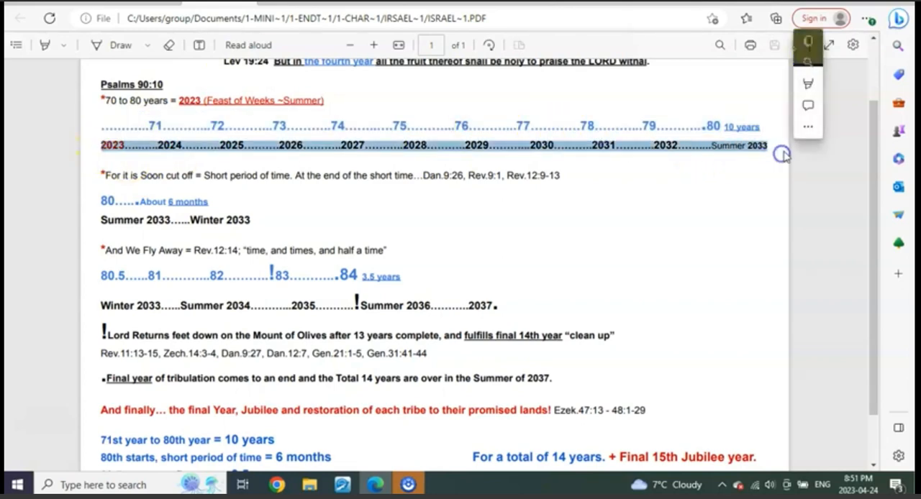
pyautogui.click(610, 207)
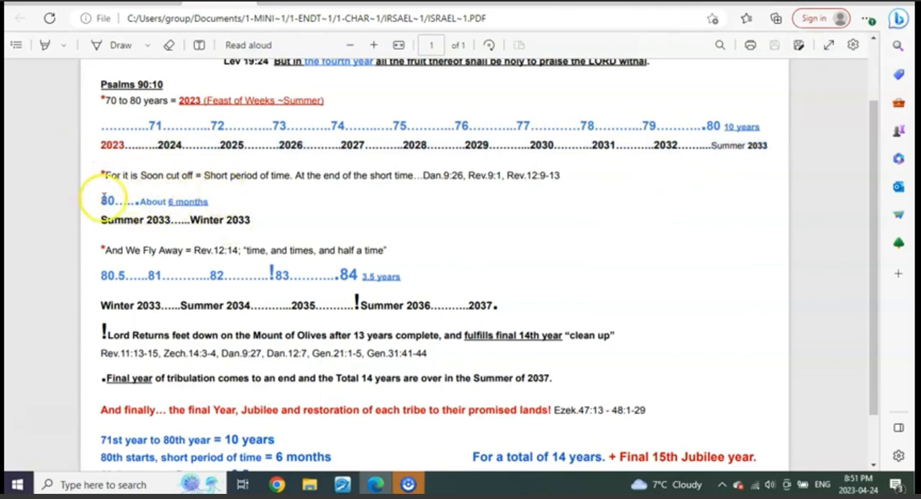
# Step: Highlight the '80 About 6 months' and '80.5 to 84' timeline entries, then switch to the Bible Gateway browser
pyautogui.moveTo(102, 200); pyautogui.dragTo(188, 202)
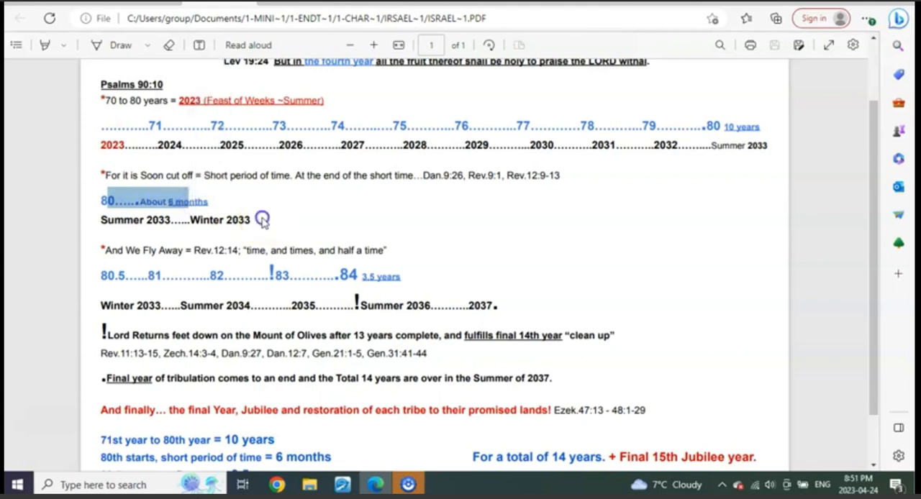
pyautogui.click(196, 222)
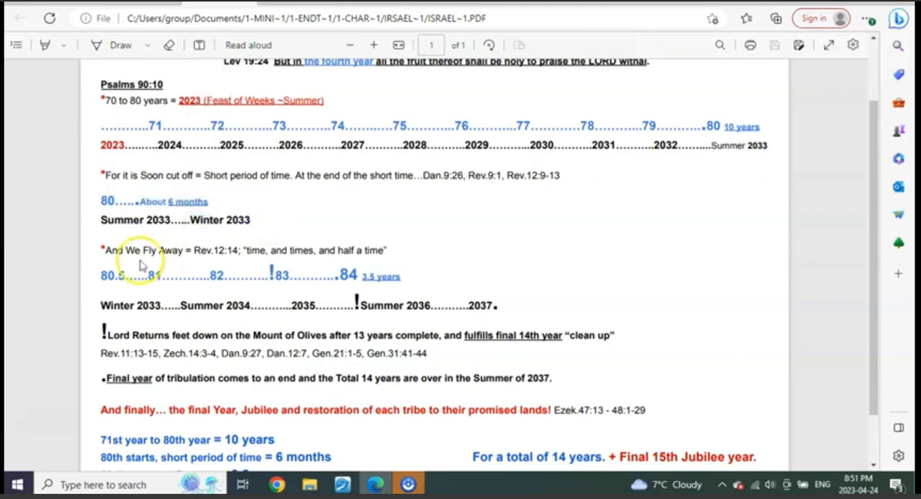
pyautogui.moveTo(127, 276); pyautogui.dragTo(359, 277)
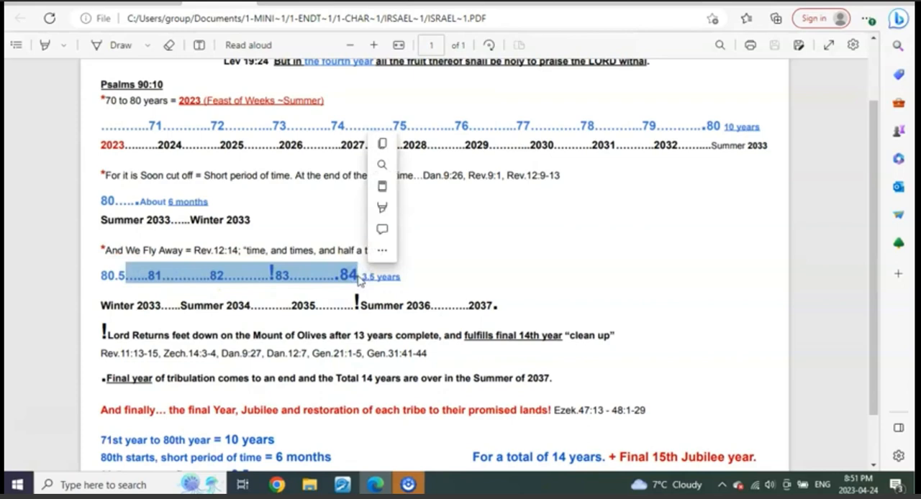
pyautogui.click(313, 202)
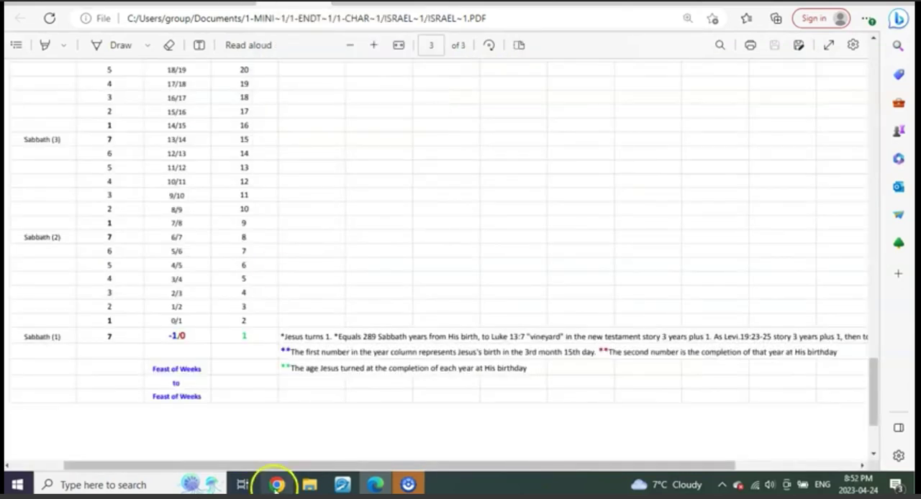
pyautogui.click(277, 485)
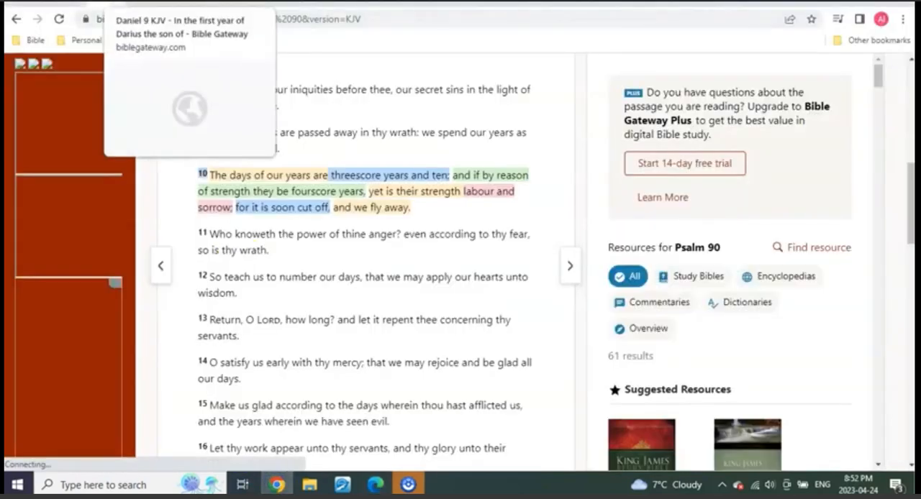
# Step: Switch to the Daniel 9 tab and highlight 'Seventy weeks are determined' in verse 24
pyautogui.hotkey('ctrl', 'Tab')
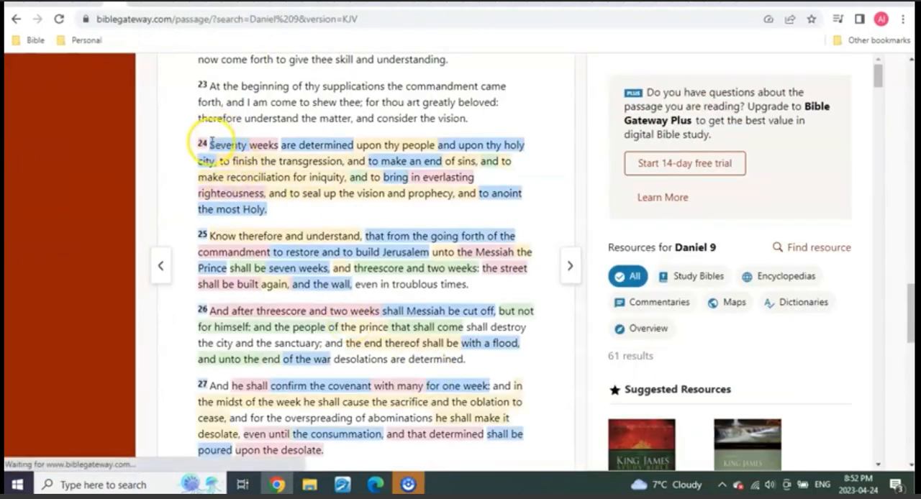
pyautogui.moveTo(210, 145); pyautogui.dragTo(350, 146)
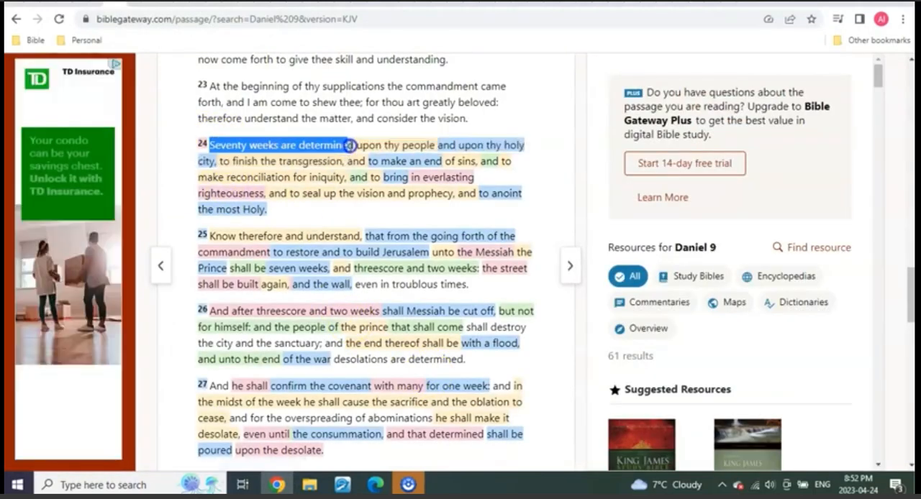
pyautogui.click(371, 225)
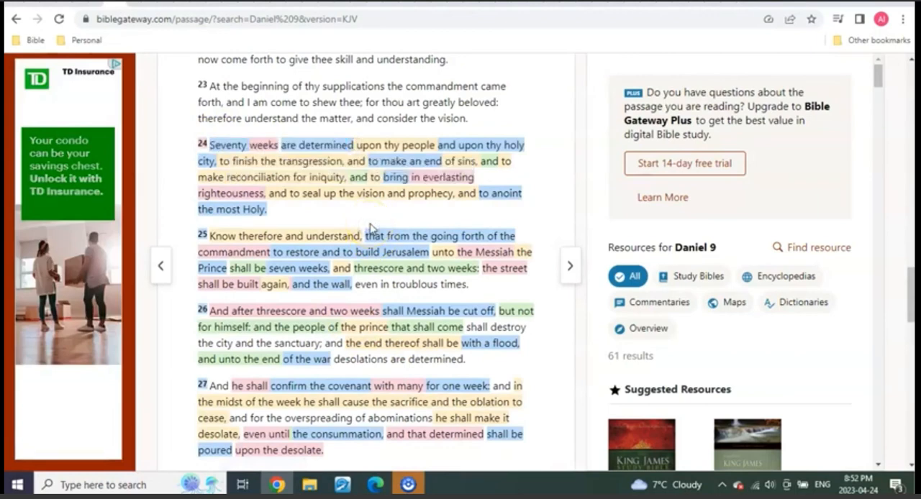
pyautogui.moveTo(211, 145); pyautogui.dragTo(285, 146)
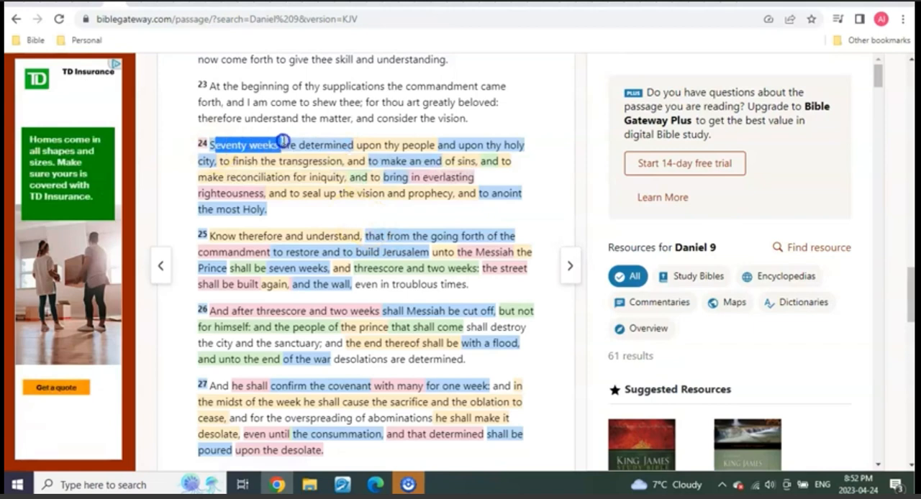
pyautogui.click(398, 121)
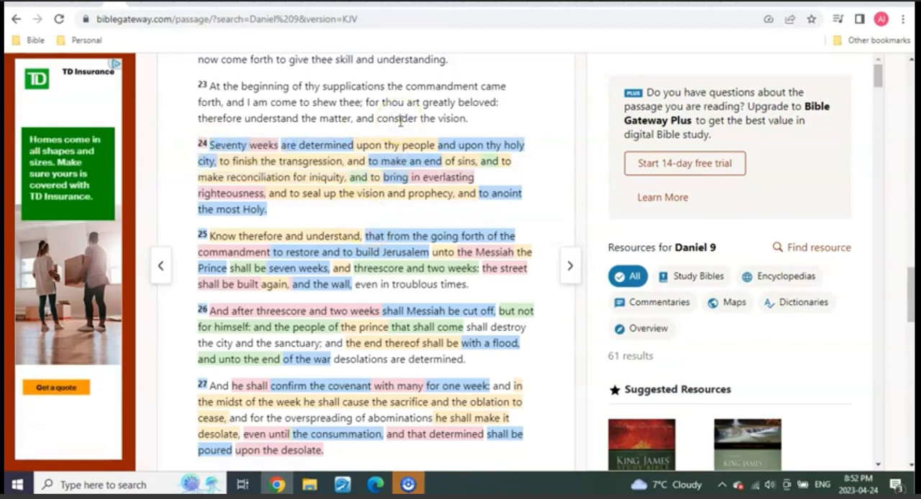
pyautogui.scroll(4, 400, 121)
pyautogui.scroll(4, 400, 121)
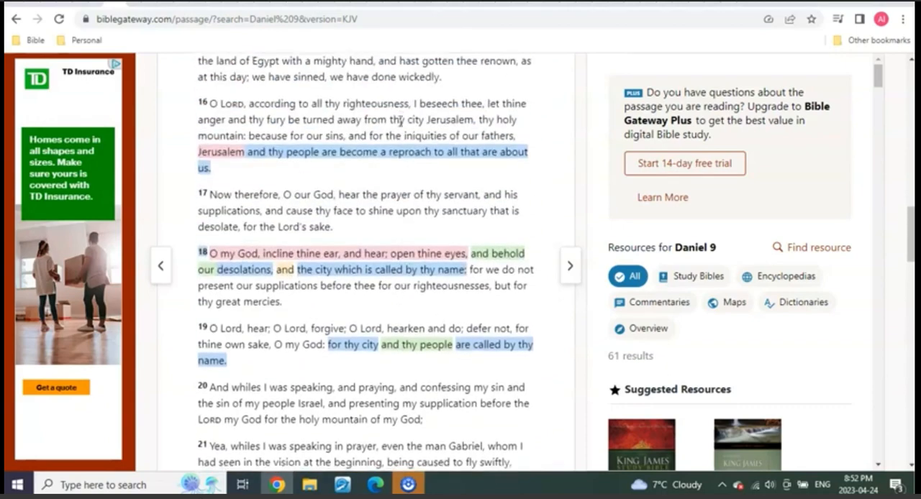
pyautogui.scroll(3, 400, 121)
pyautogui.scroll(4, 400, 121)
pyautogui.scroll(4, 401, 121)
pyautogui.scroll(3, 400, 121)
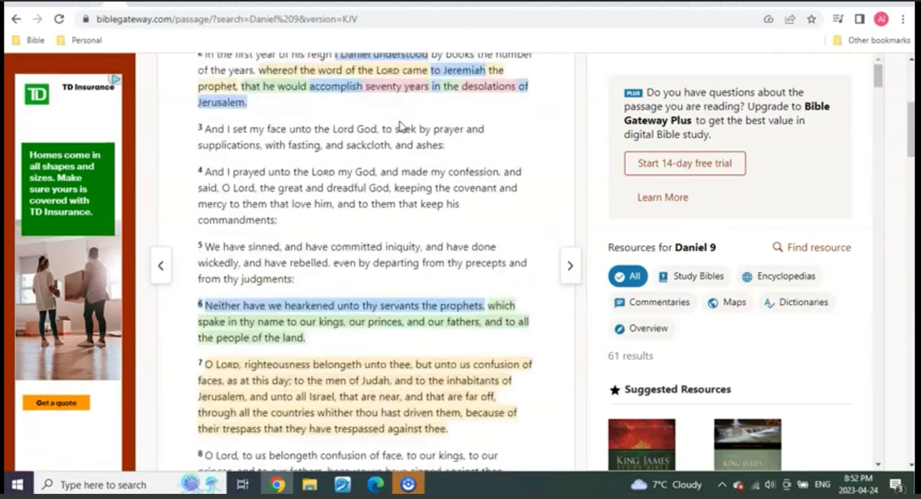
pyautogui.scroll(3, 400, 121)
# Step: Highlight 'accomplish seventy years' in Daniel 9:2
pyautogui.moveTo(309, 238); pyautogui.dragTo(431, 239)
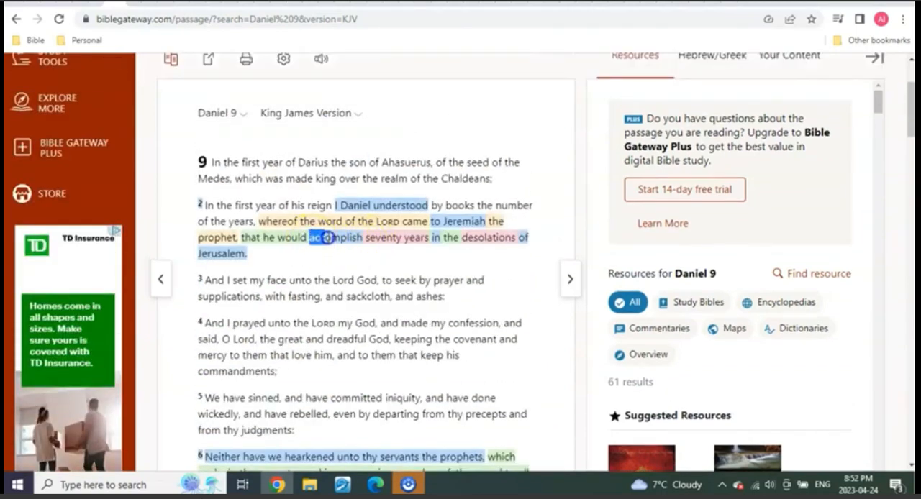
pyautogui.click(401, 338)
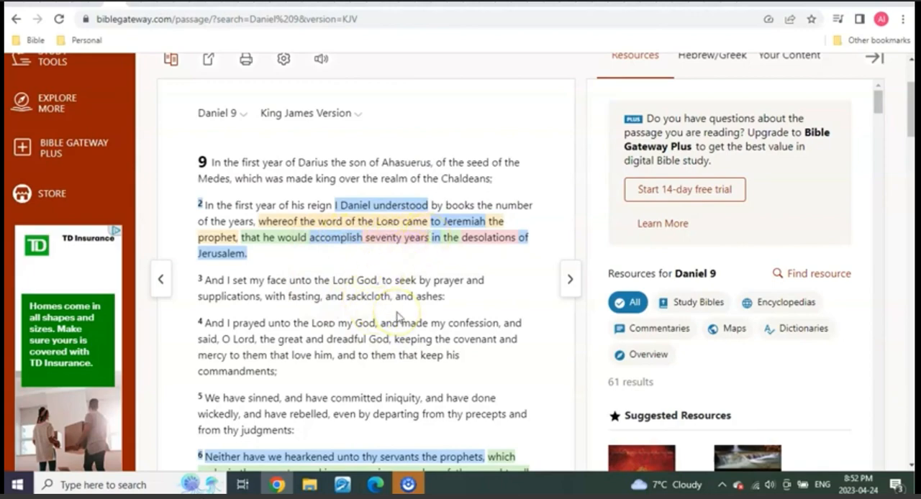
pyautogui.scroll(-10, 398, 316)
pyautogui.scroll(-10, 398, 316)
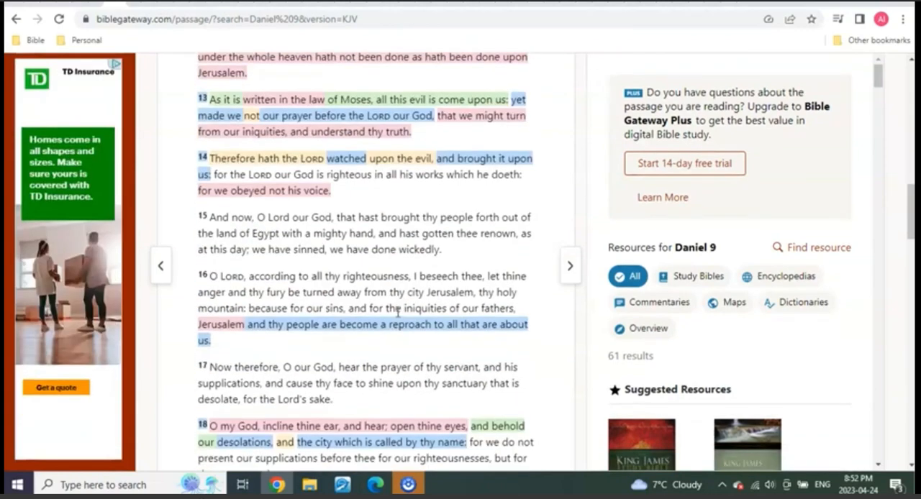
pyautogui.scroll(-10, 398, 317)
pyautogui.scroll(-8, 398, 317)
pyautogui.scroll(2, 398, 313)
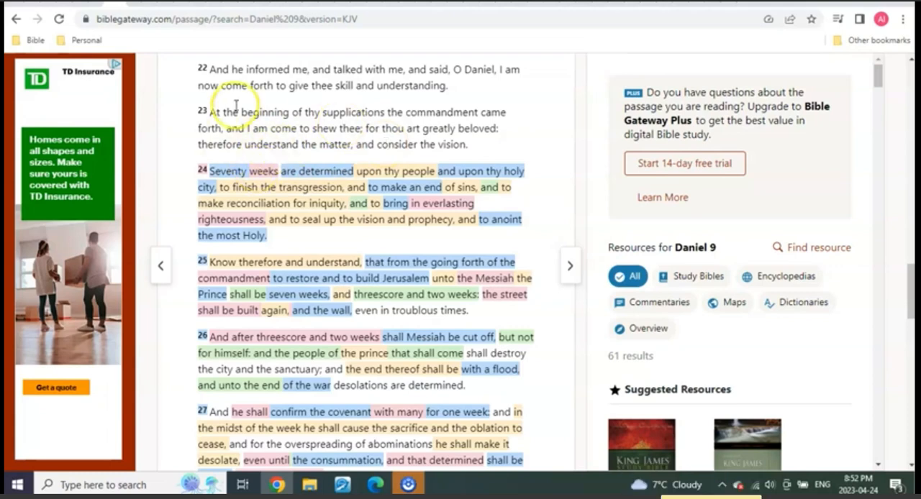
# Step: Return to the timeline PDF in Edge and highlight the rows through the Rev.12:9-13 reference
pyautogui.rightClick(375, 485)
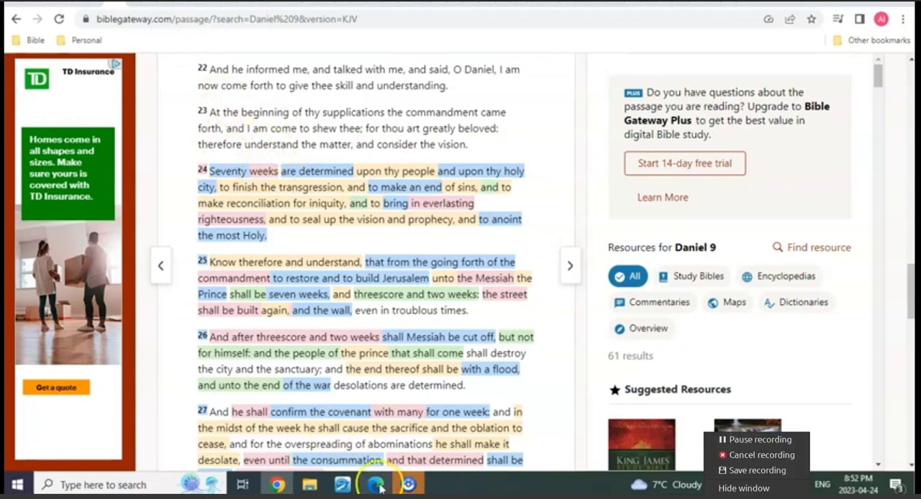
pyautogui.click(378, 486)
pyautogui.click(165, 18)
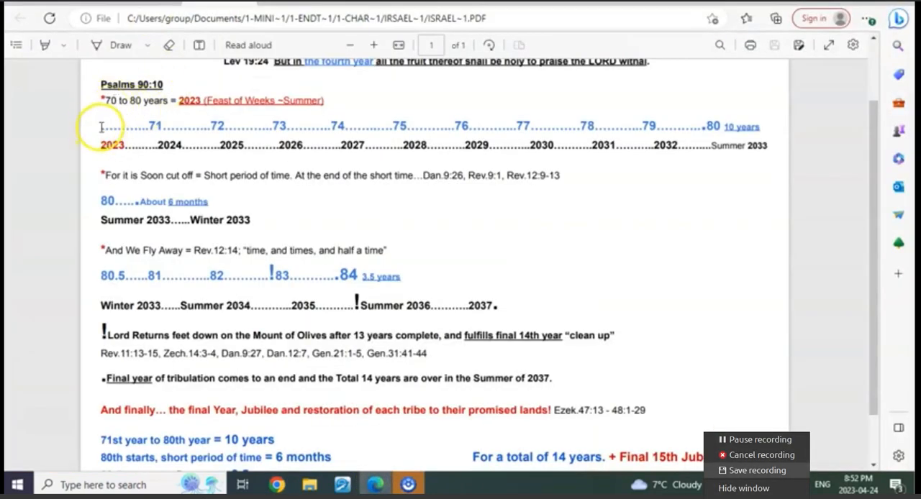
pyautogui.moveTo(101, 127); pyautogui.dragTo(548, 176)
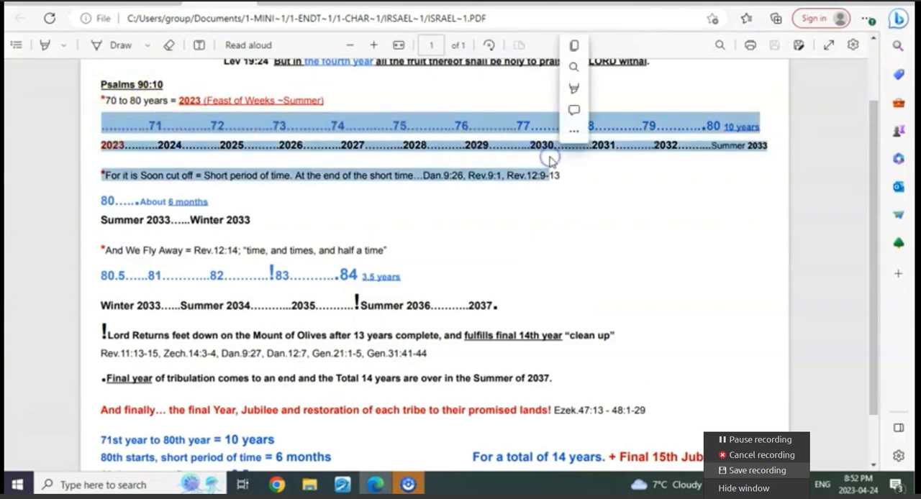
pyautogui.click(633, 209)
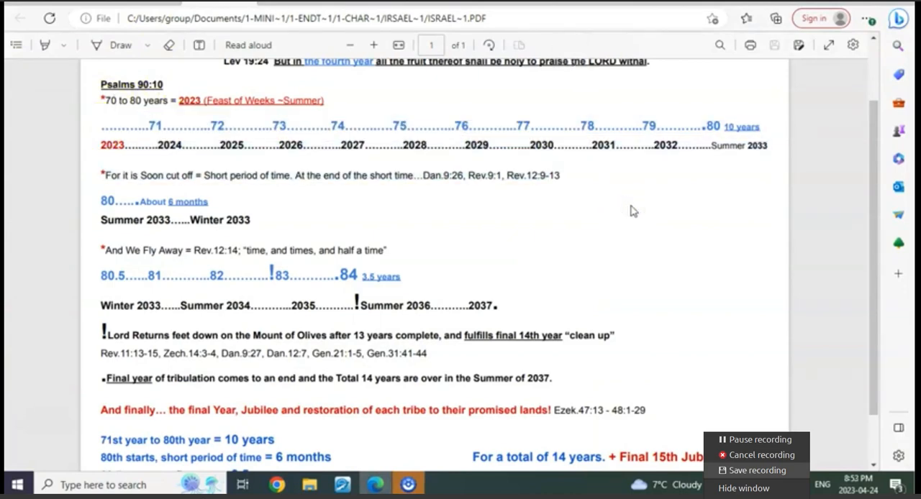